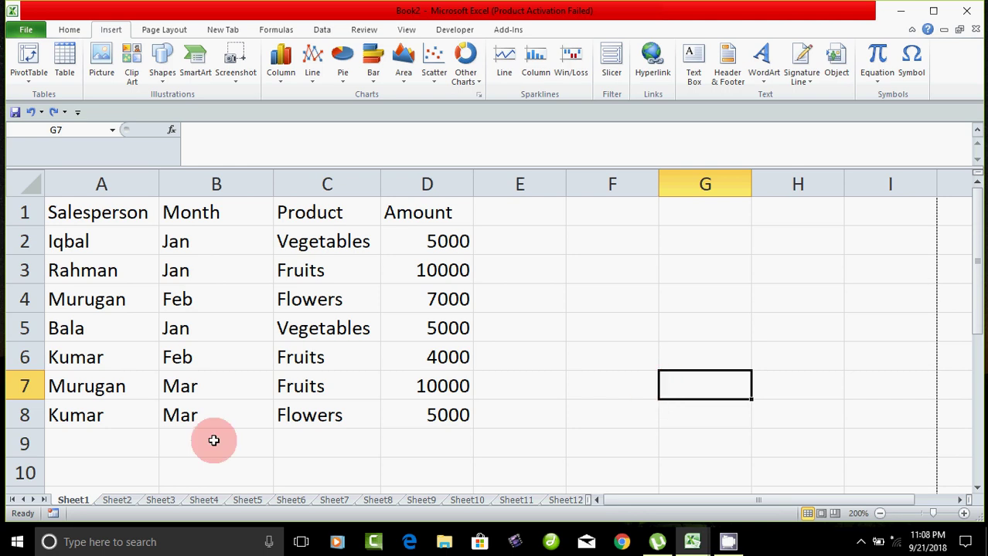
Step: Select the sales table A1:D8, including the Salesperson, Month, Product and Amount headers
{"action": "left_click_drag", "start_coordinate": [91, 215], "coordinate": [416, 415]}
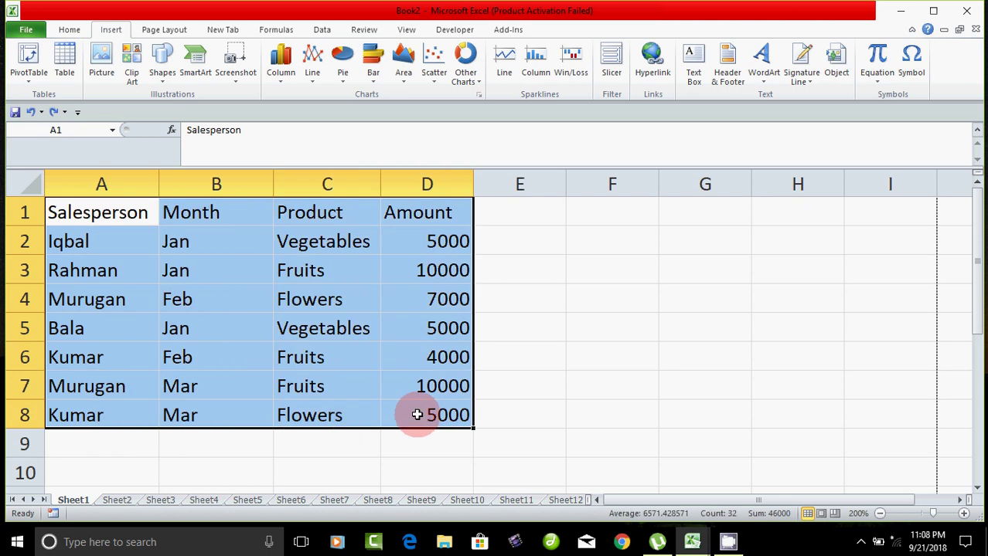
Step: Insert a PivotTable from A1:D8 on the existing worksheet at location E1
{"action": "left_click", "coordinate": [116, 247]}
{"action": "left_click_drag", "start_coordinate": [89, 204], "coordinate": [407, 422]}
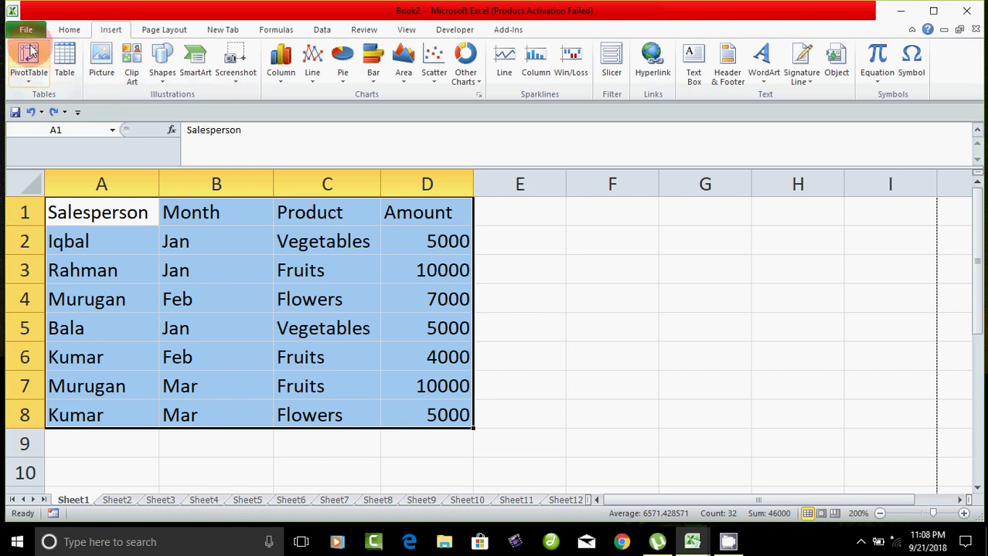
{"action": "left_click", "coordinate": [29, 72]}
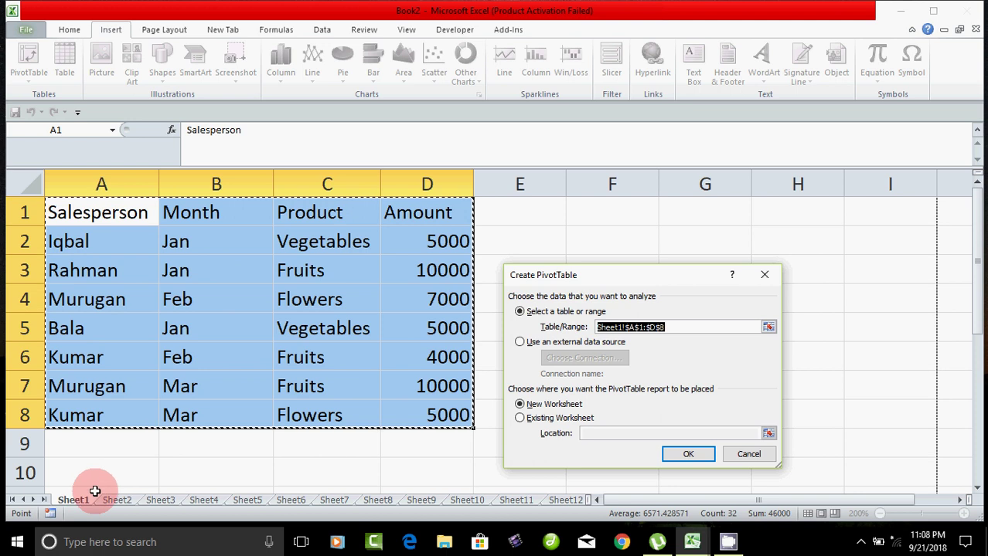
{"action": "left_click", "coordinate": [520, 420]}
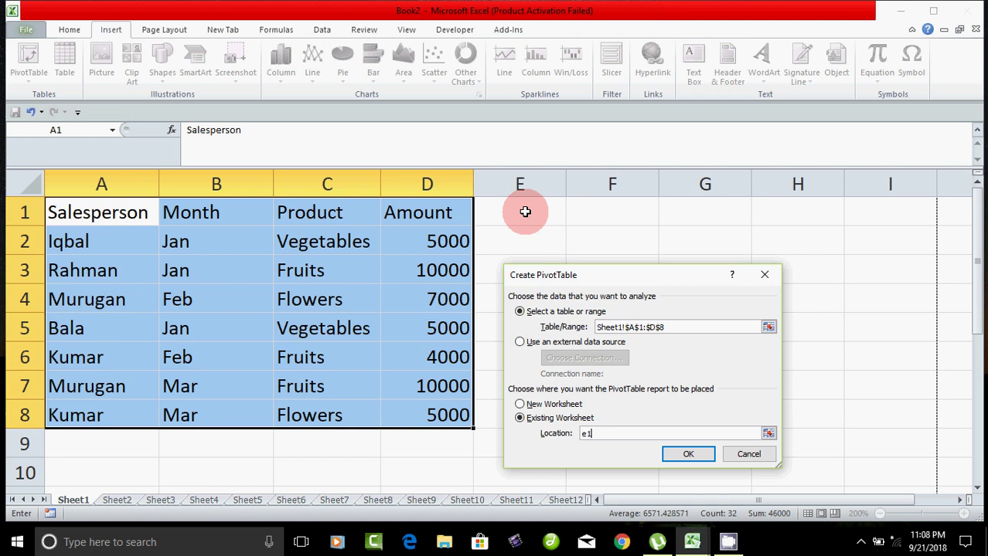
{"action": "left_click", "coordinate": [685, 456]}
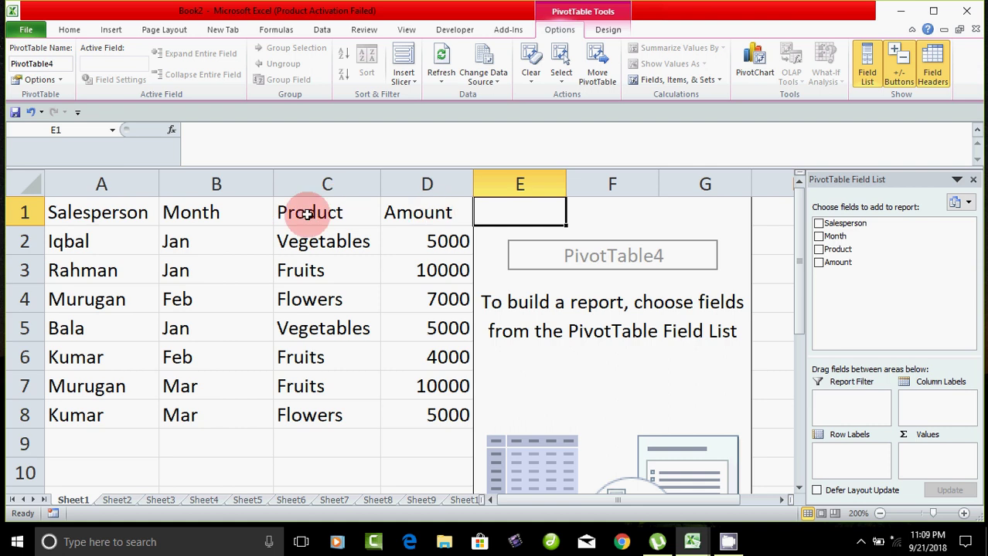
Step: Add Salesperson as row labels and review the names Bala, Iqbal, Kumar, Murugan and Rahman
{"action": "left_click", "coordinate": [818, 224]}
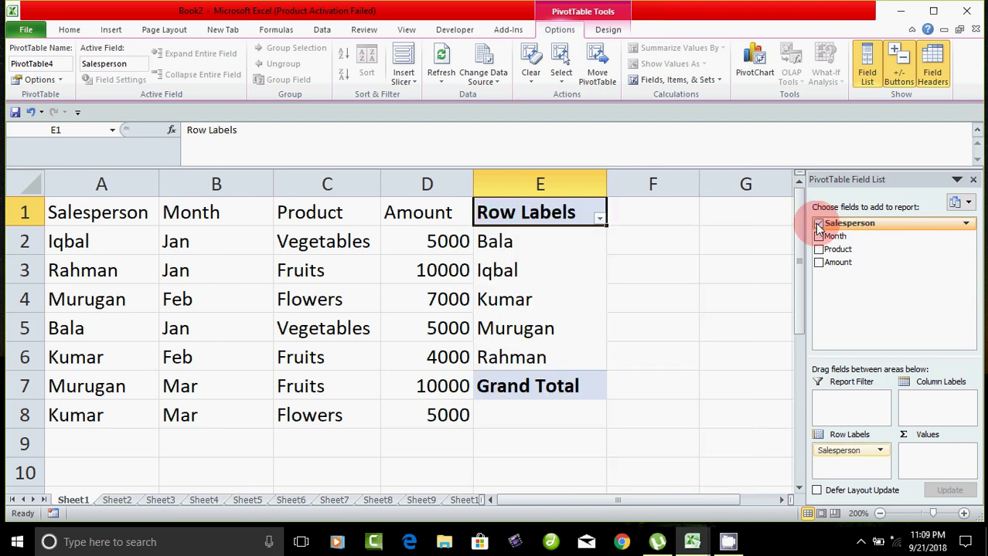
{"action": "left_click", "coordinate": [519, 244]}
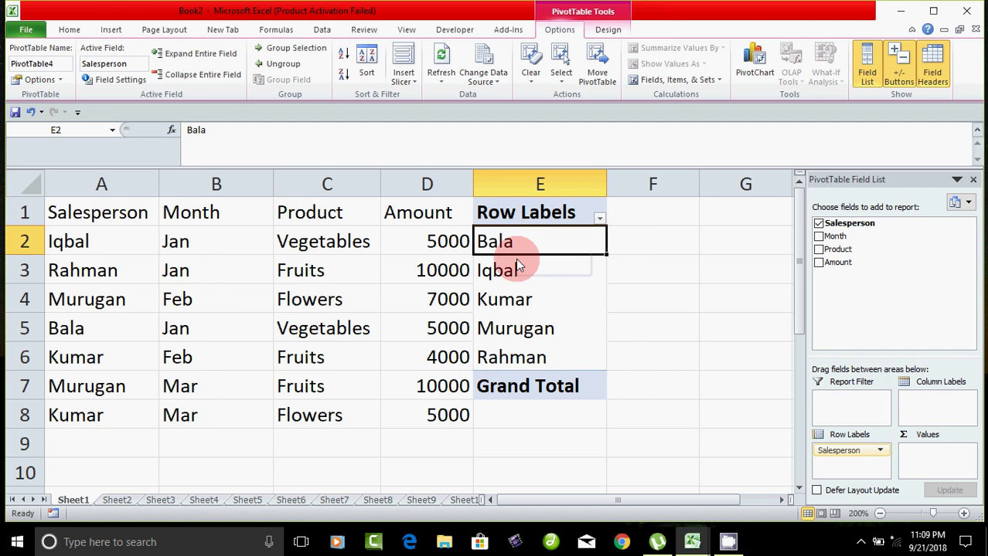
{"action": "left_click", "coordinate": [510, 269]}
{"action": "left_click", "coordinate": [508, 308]}
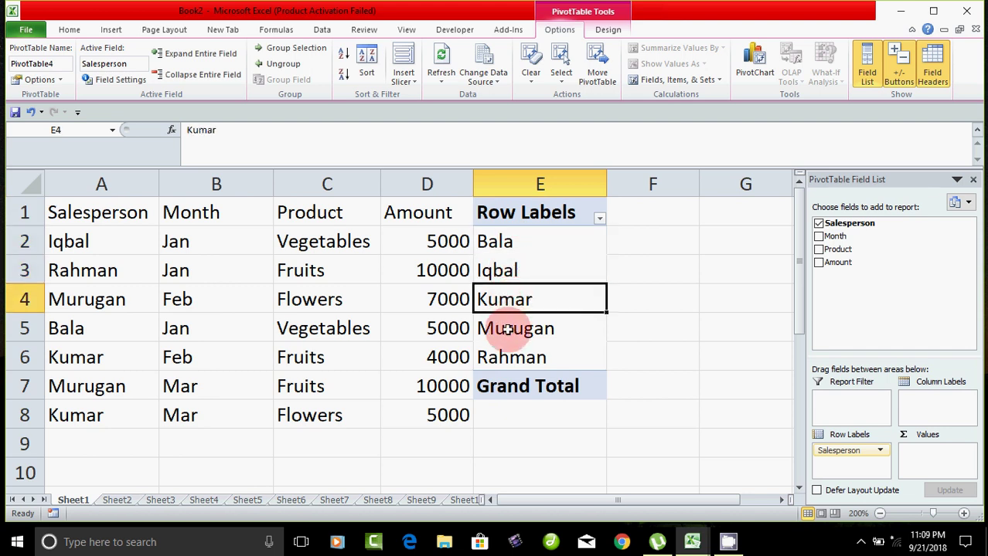
{"action": "left_click", "coordinate": [507, 329]}
{"action": "left_click", "coordinate": [506, 357]}
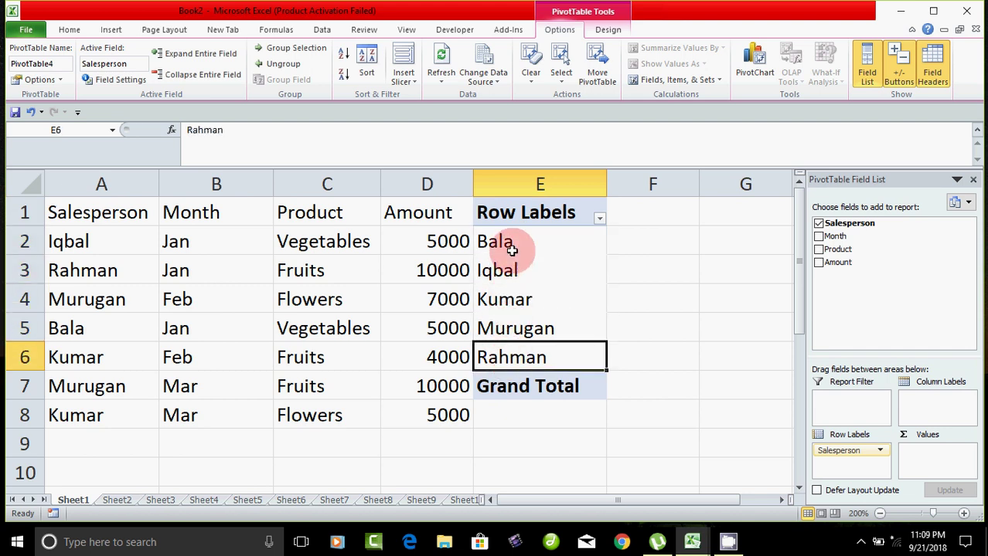
{"action": "left_click", "coordinate": [508, 246]}
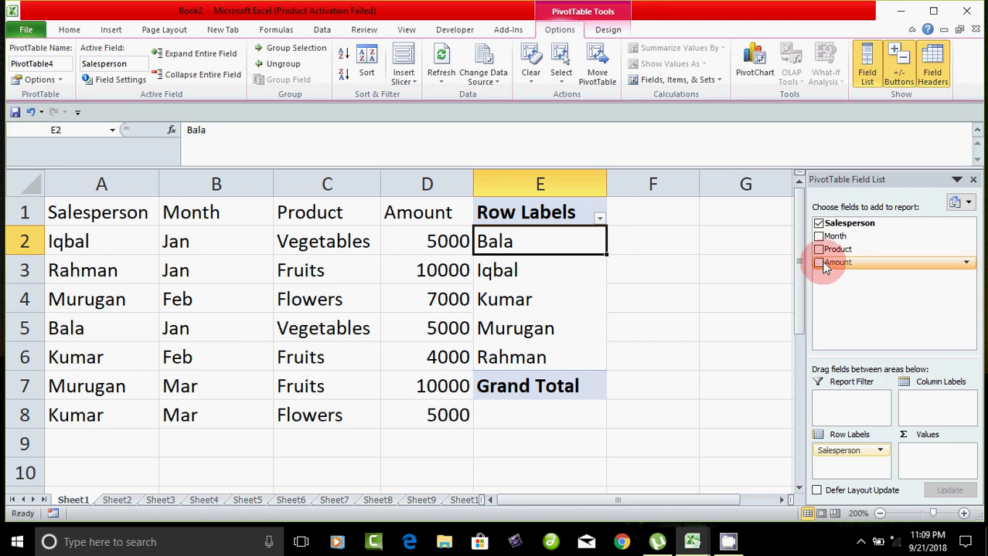
Step: Sum Amount per salesperson, check Kumar 9000, Murugan 17000, Rahman 10000, then remove Salesperson
{"action": "left_click_drag", "start_coordinate": [825, 266], "coordinate": [929, 459]}
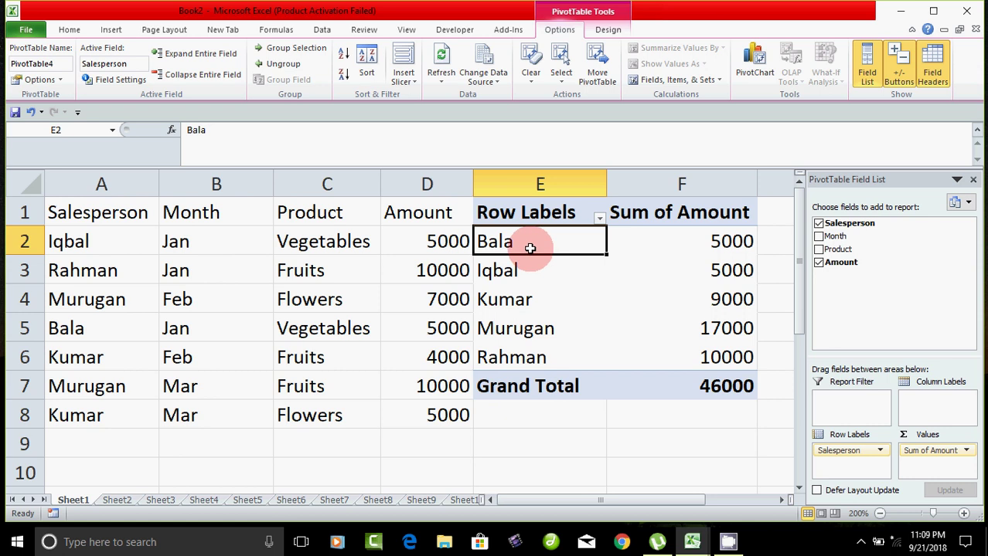
{"action": "left_click", "coordinate": [716, 242]}
{"action": "left_click_drag", "start_coordinate": [489, 269], "coordinate": [619, 272]}
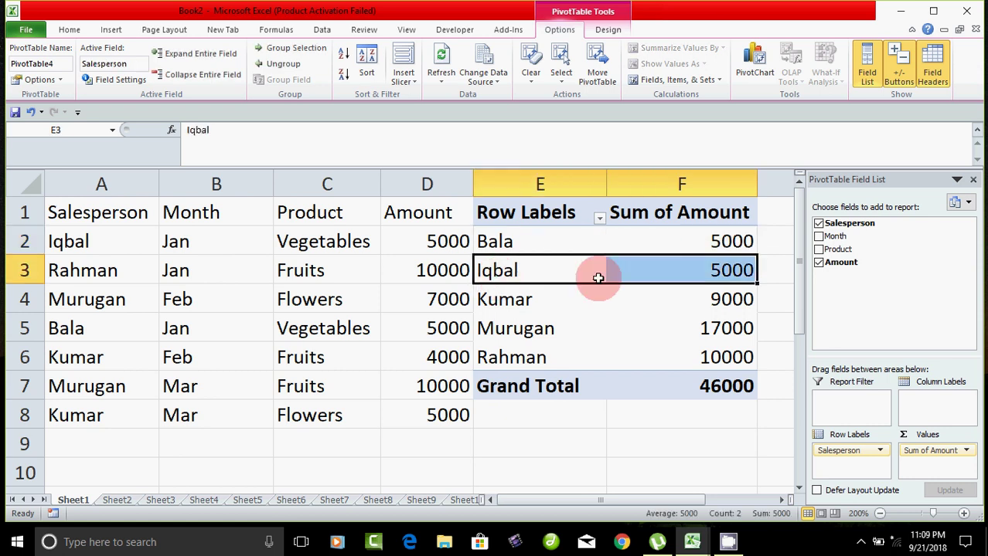
{"action": "left_click", "coordinate": [498, 300]}
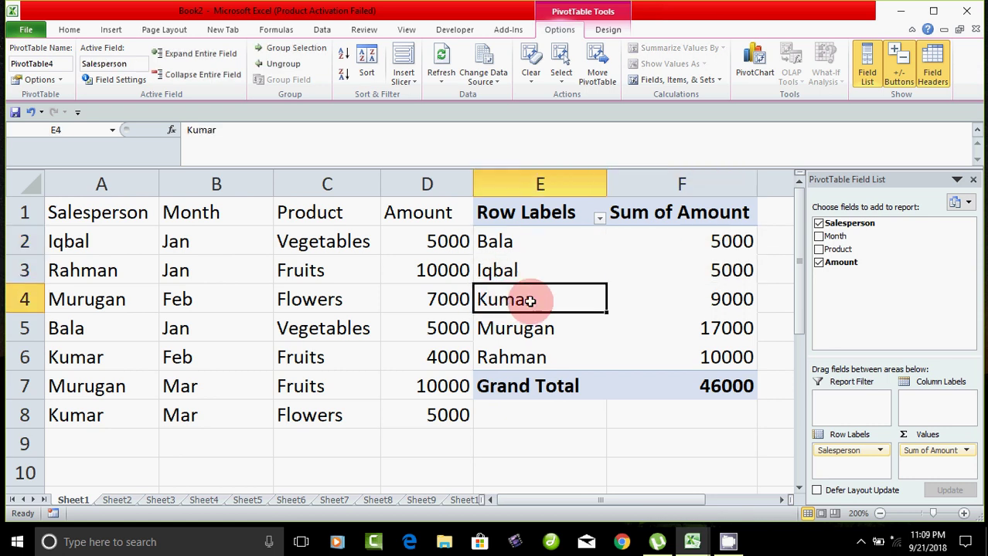
{"action": "left_click", "coordinate": [692, 303]}
{"action": "left_click", "coordinate": [527, 335]}
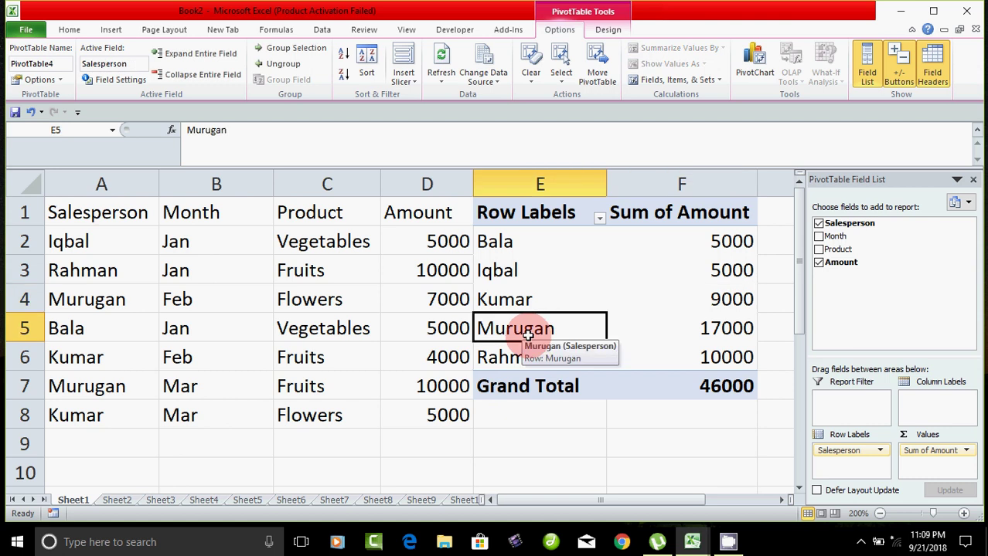
{"action": "left_click", "coordinate": [727, 328]}
{"action": "left_click", "coordinate": [536, 358]}
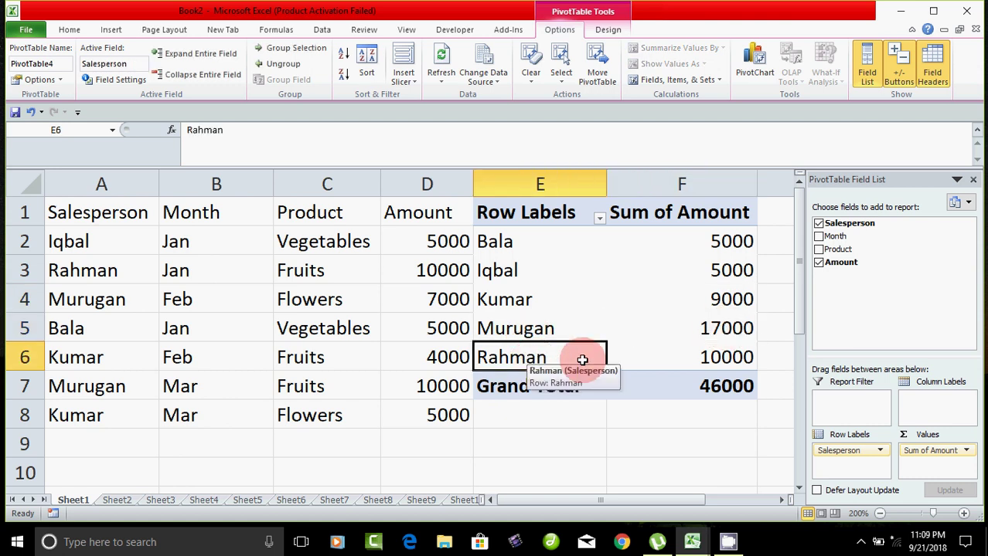
{"action": "left_click", "coordinate": [708, 356]}
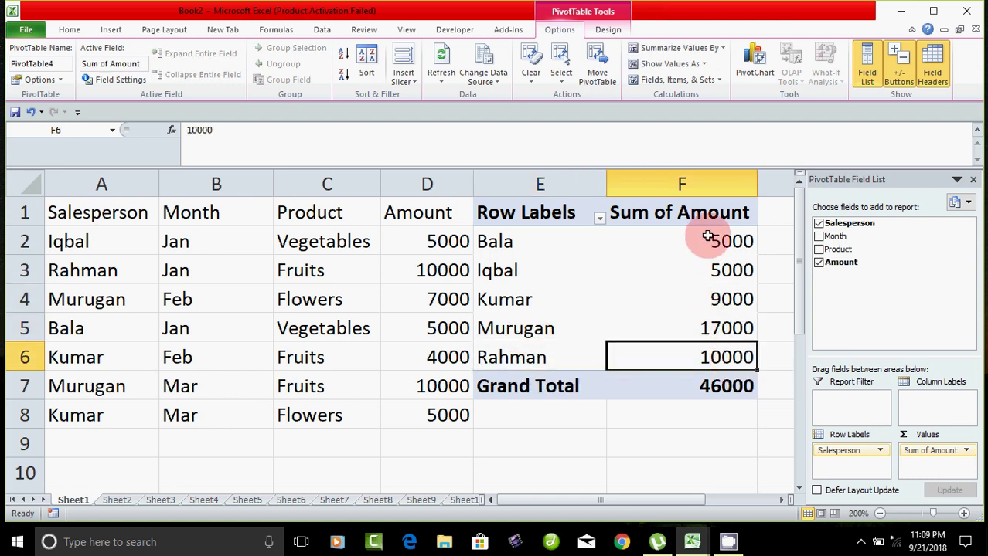
{"action": "mouse_move", "coordinate": [524, 252]}
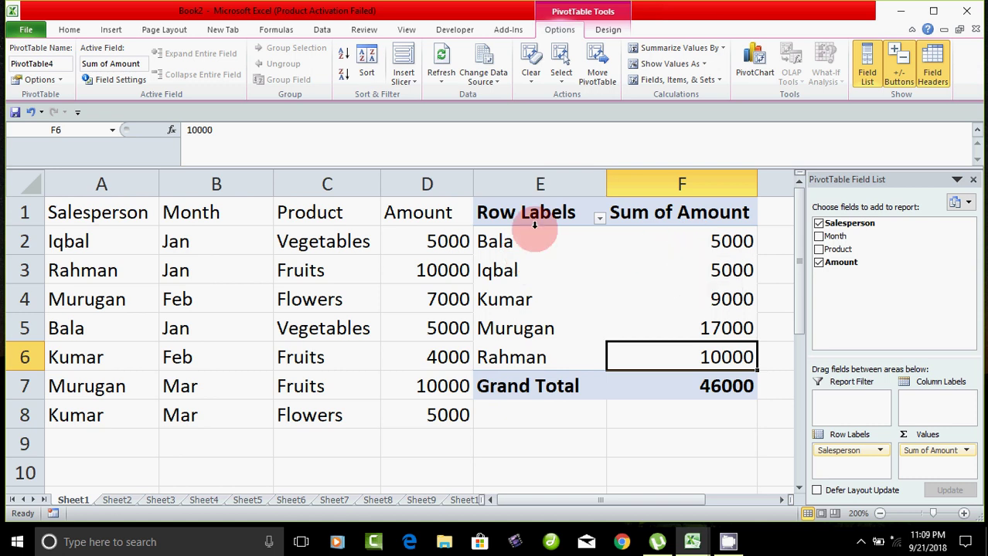
{"action": "mouse_move", "coordinate": [717, 238]}
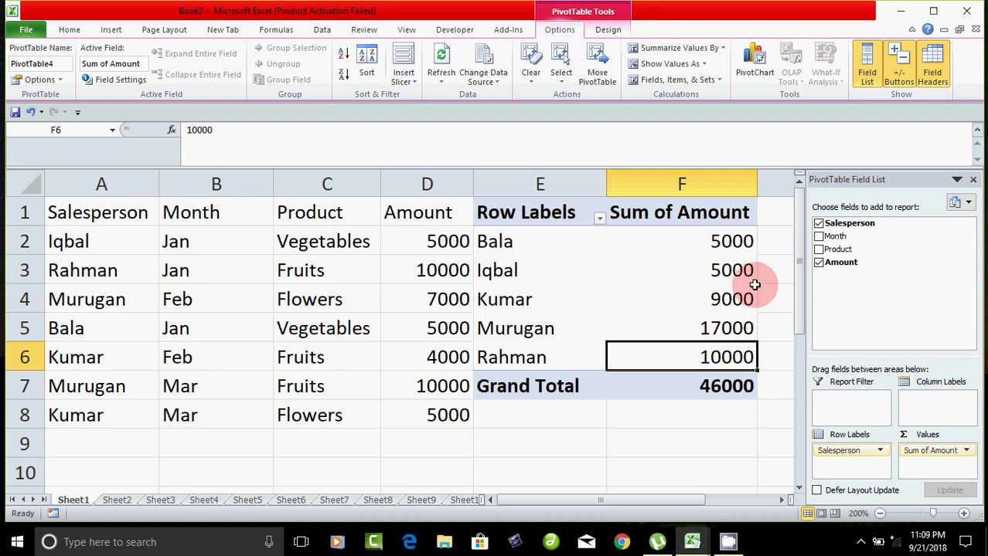
{"action": "left_click", "coordinate": [819, 224]}
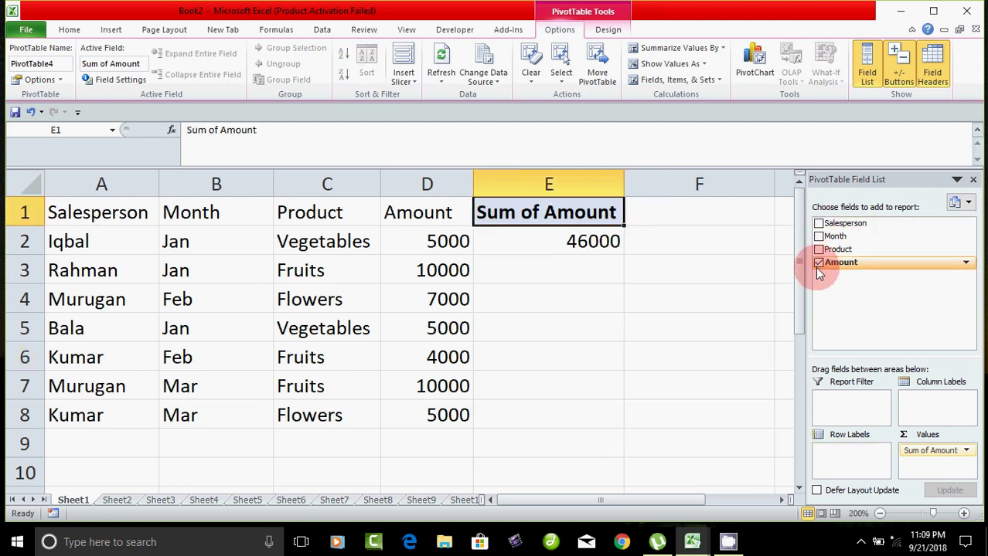
Step: Remove Amount and make Product the row field, listing Flowers, Fruits and Vegetables
{"action": "left_click", "coordinate": [817, 264]}
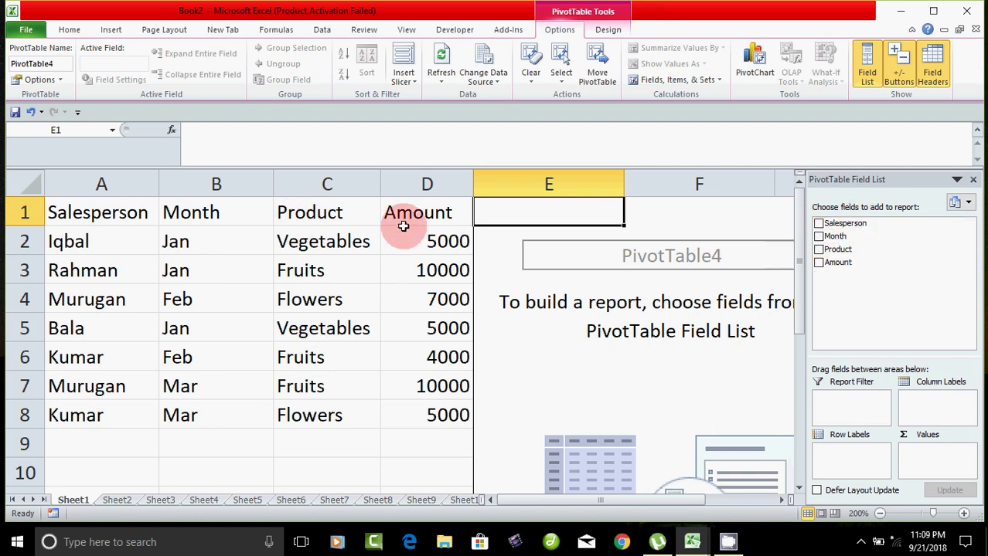
{"action": "left_click", "coordinate": [818, 250]}
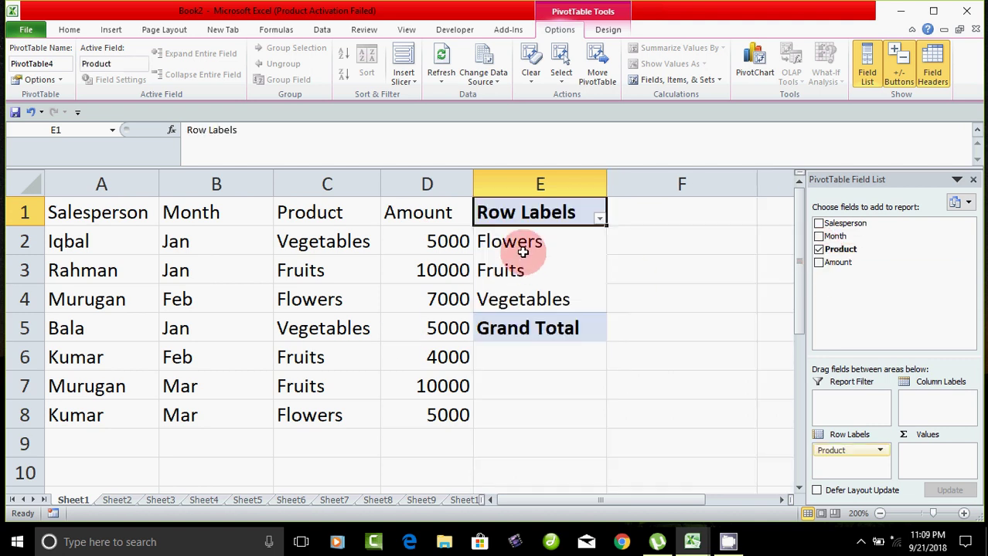
{"action": "left_click", "coordinate": [540, 242]}
{"action": "left_click", "coordinate": [523, 275]}
{"action": "left_click", "coordinate": [535, 301]}
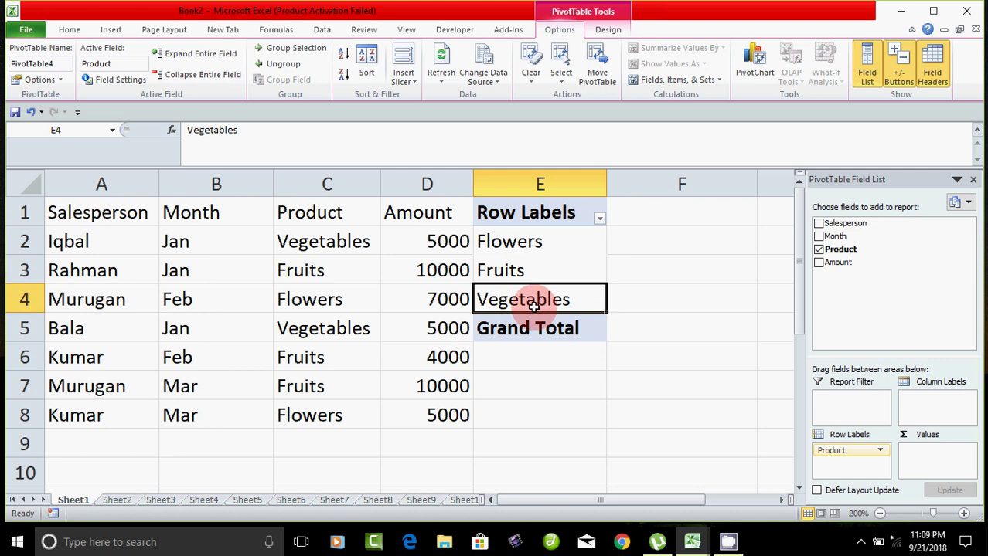
{"action": "left_click", "coordinate": [524, 242]}
{"action": "left_click", "coordinate": [504, 268]}
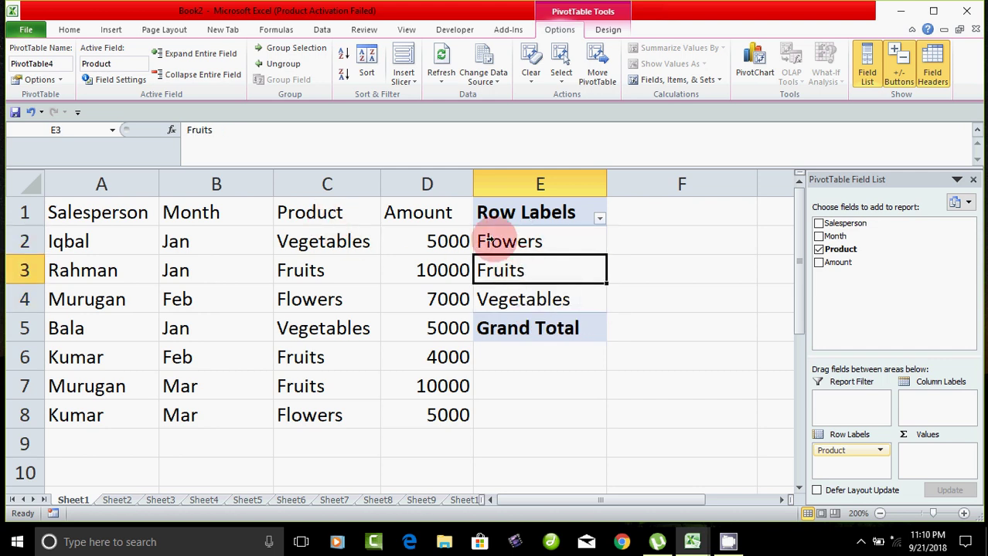
{"action": "left_click", "coordinate": [502, 242]}
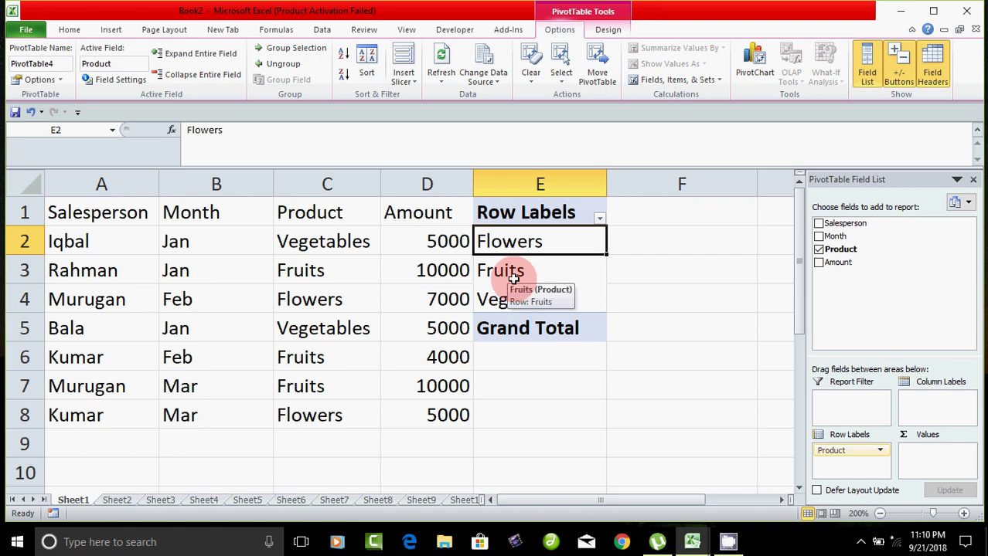
{"action": "left_click", "coordinate": [512, 278]}
{"action": "left_click", "coordinate": [513, 302]}
{"action": "left_click", "coordinate": [528, 246]}
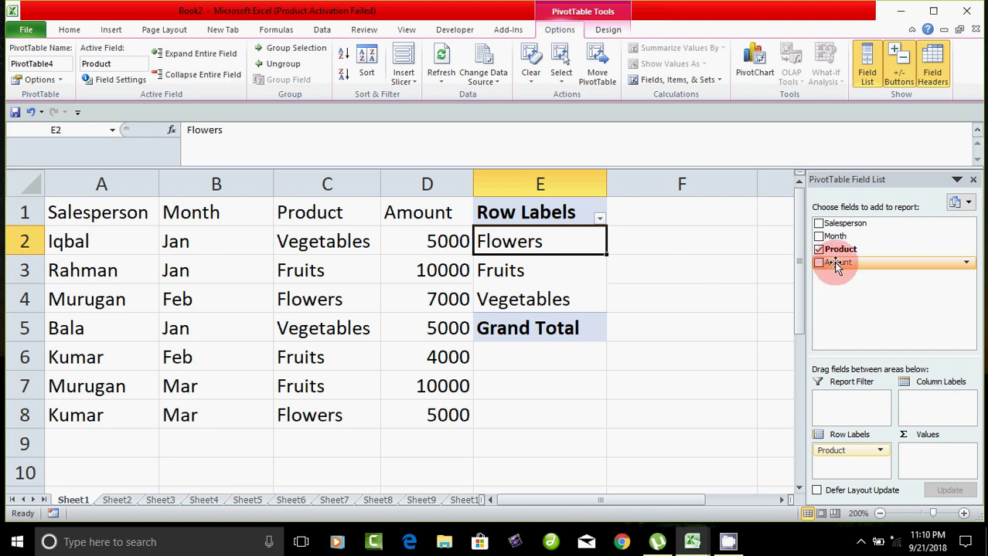
Step: Sum Amount per product: Flowers 12000, Fruits 24000, Vegetables 10000
{"action": "left_click_drag", "start_coordinate": [830, 265], "coordinate": [924, 457]}
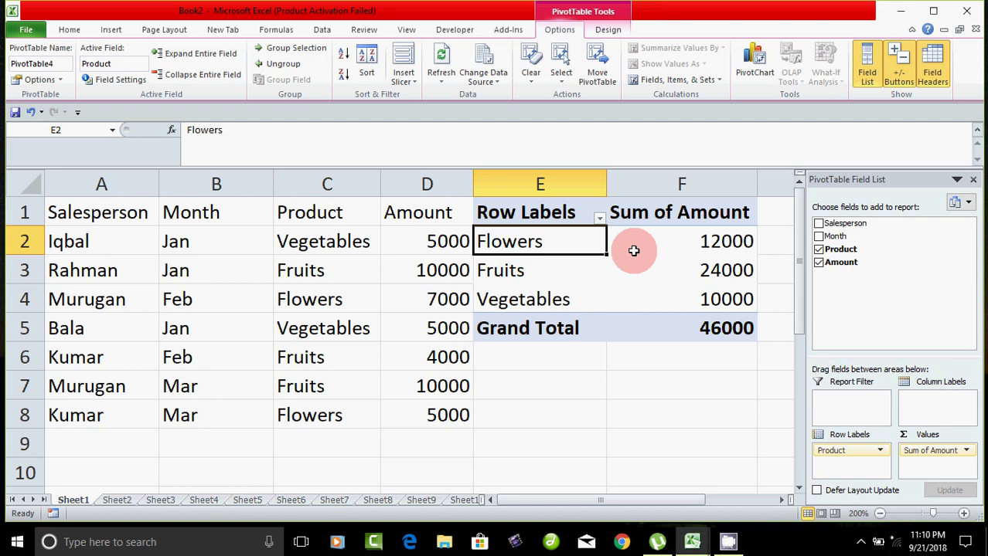
{"action": "left_click", "coordinate": [725, 240]}
{"action": "left_click", "coordinate": [553, 268]}
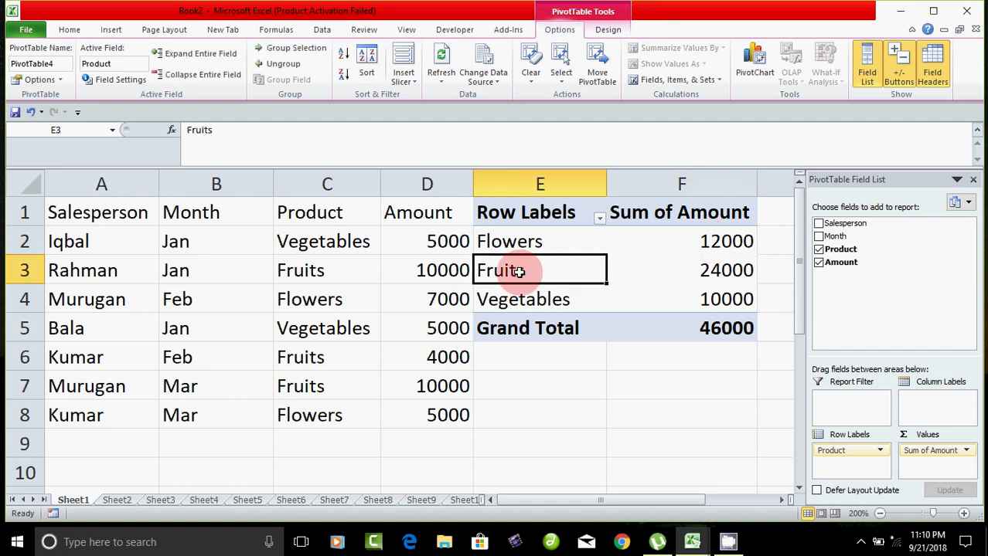
{"action": "left_click", "coordinate": [719, 271]}
{"action": "left_click", "coordinate": [563, 298]}
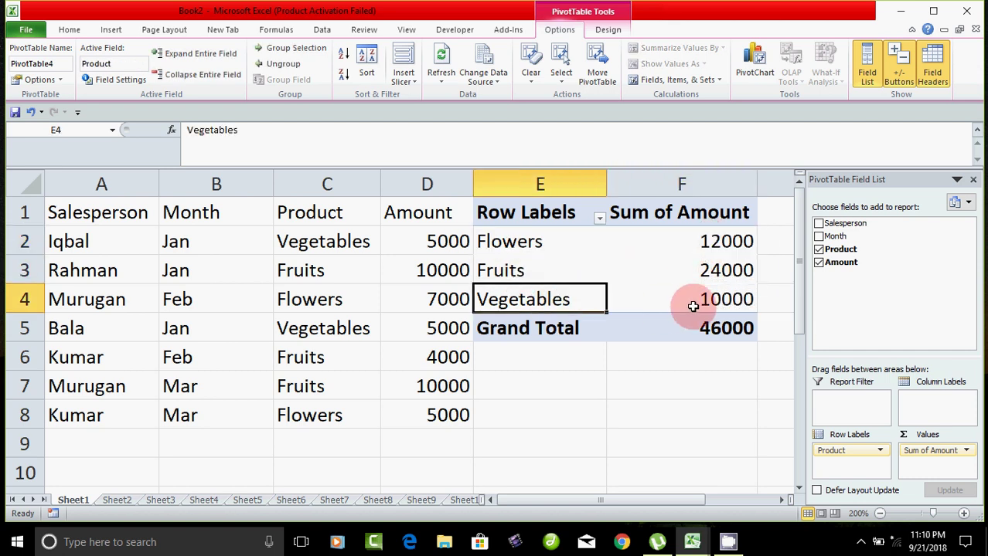
{"action": "left_click", "coordinate": [722, 303]}
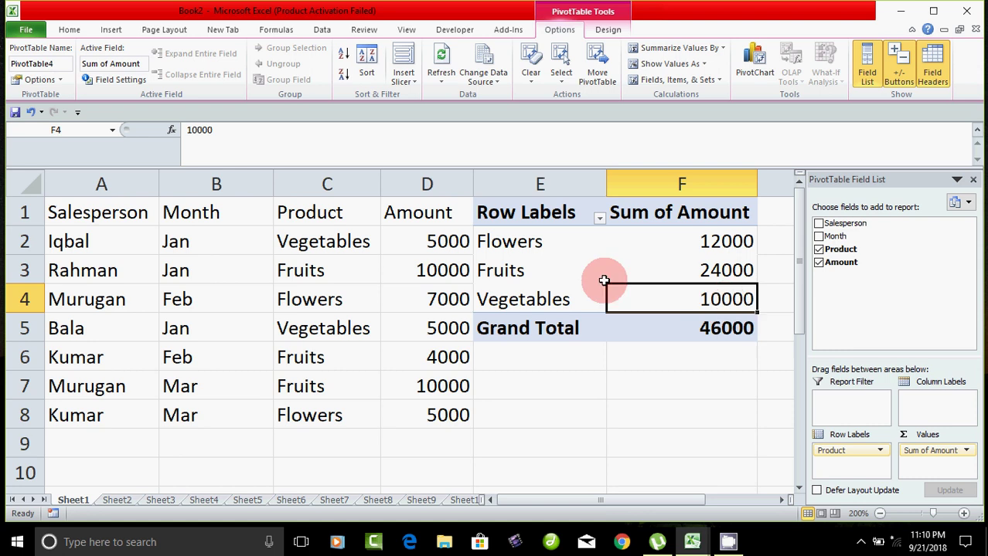
{"action": "left_click", "coordinate": [541, 246]}
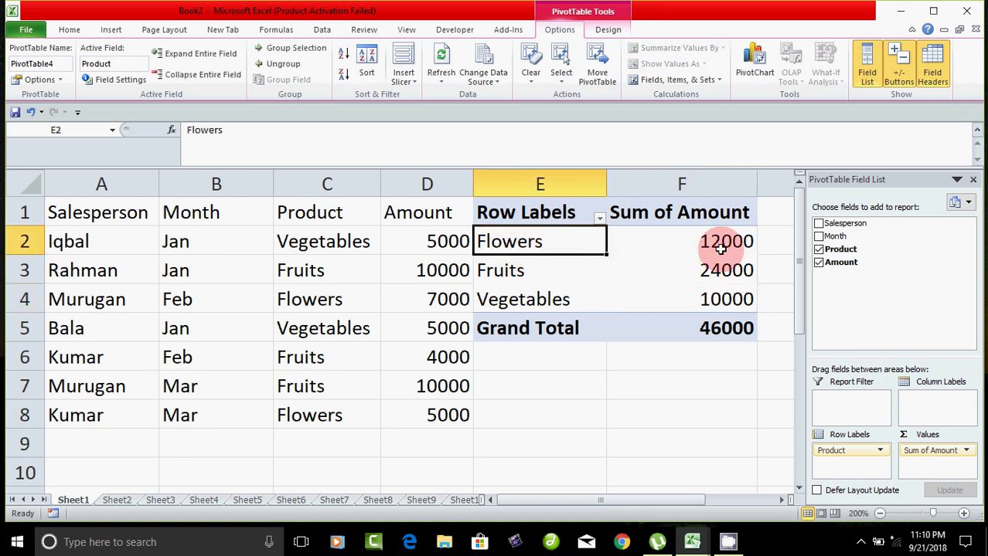
{"action": "mouse_move", "coordinate": [725, 248]}
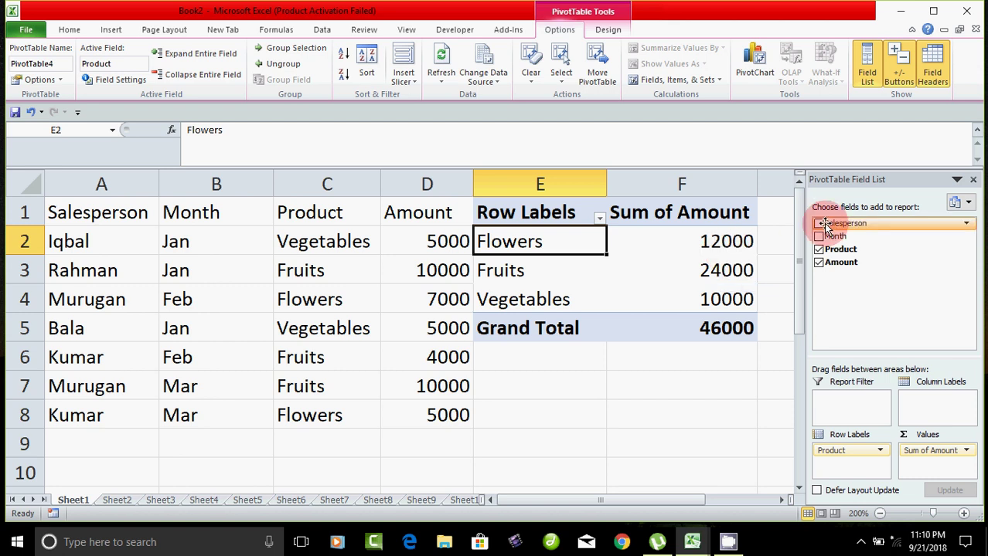
Step: Nest Salesperson under Product, splitting the Flowers 12000 total into 5000 and 7000
{"action": "left_click_drag", "start_coordinate": [826, 224], "coordinate": [841, 467]}
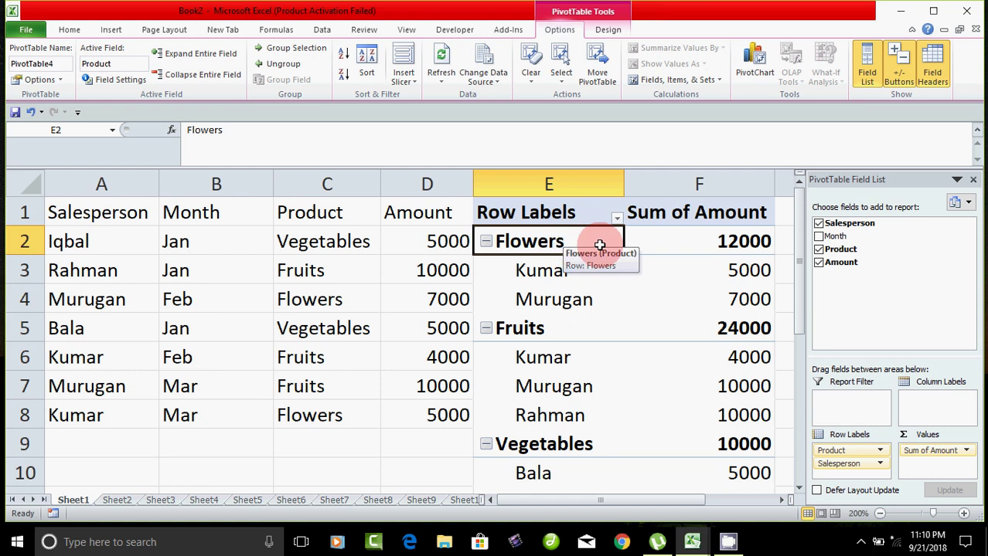
{"action": "left_click", "coordinate": [708, 243]}
{"action": "left_click", "coordinate": [578, 269]}
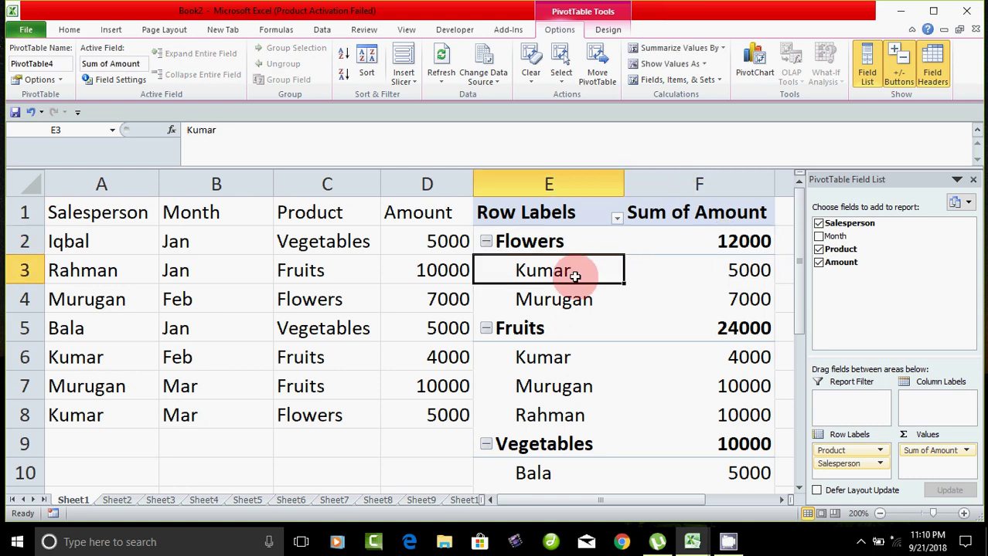
{"action": "left_click", "coordinate": [740, 269]}
{"action": "left_click", "coordinate": [577, 300]}
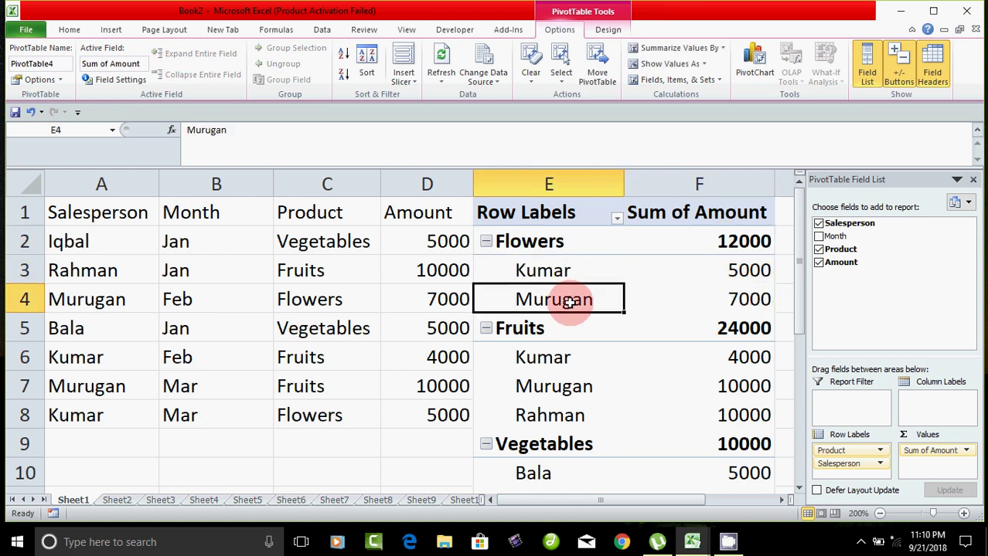
{"action": "left_click", "coordinate": [741, 298]}
{"action": "left_click", "coordinate": [746, 244]}
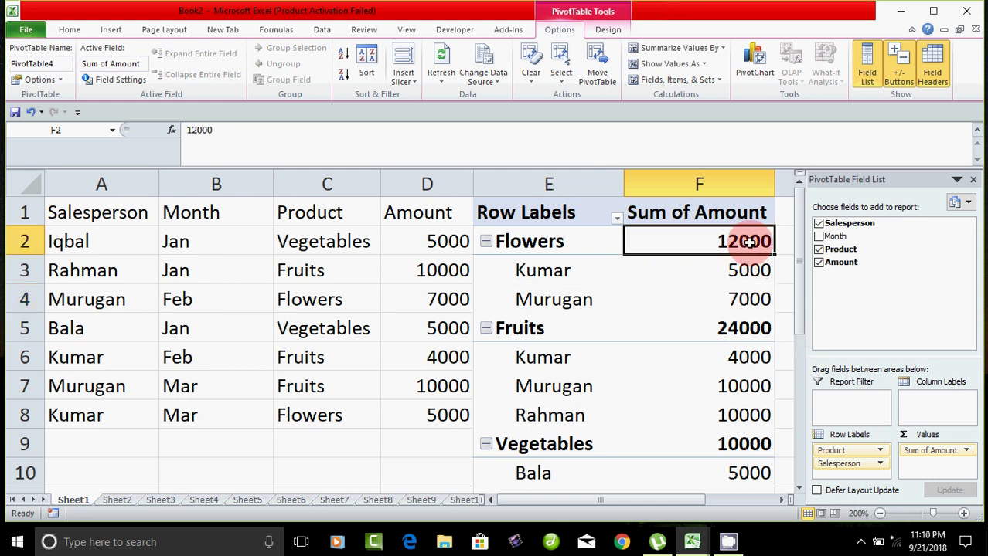
Step: Review the Fruits split (4000, 10000, 10000) and the Vegetables split (5000, 5000)
{"action": "left_click", "coordinate": [531, 333]}
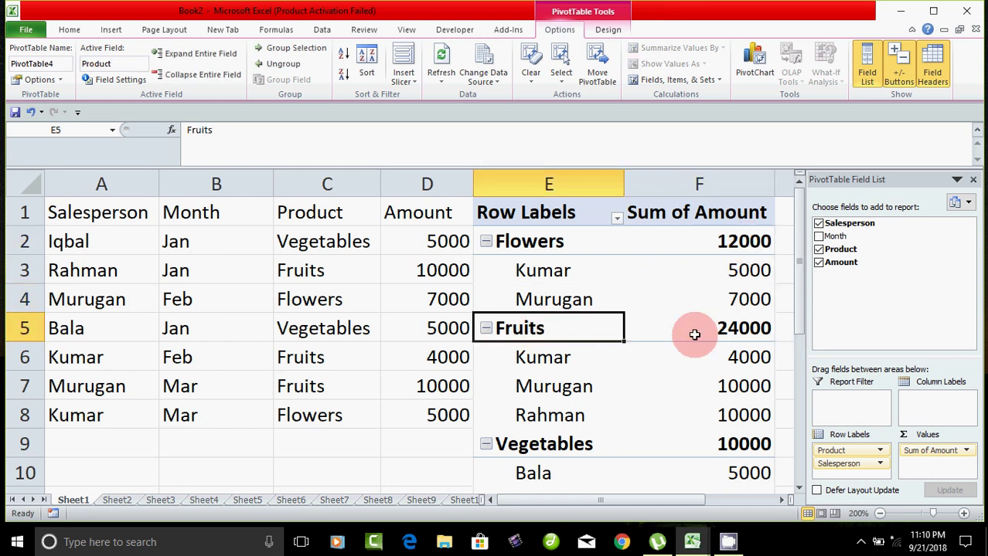
{"action": "left_click", "coordinate": [726, 328]}
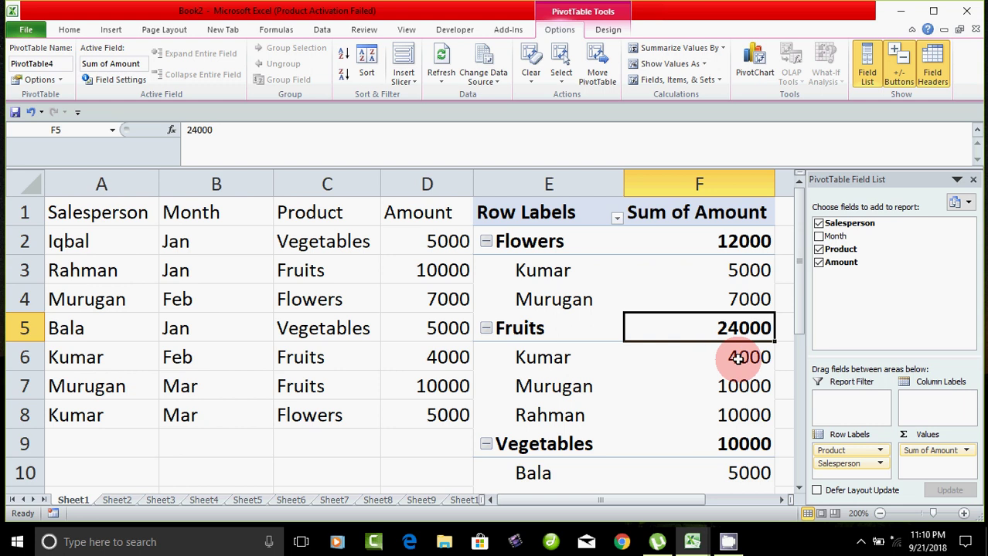
{"action": "left_click", "coordinate": [734, 359]}
{"action": "left_click", "coordinate": [573, 386]}
{"action": "left_click", "coordinate": [740, 387]}
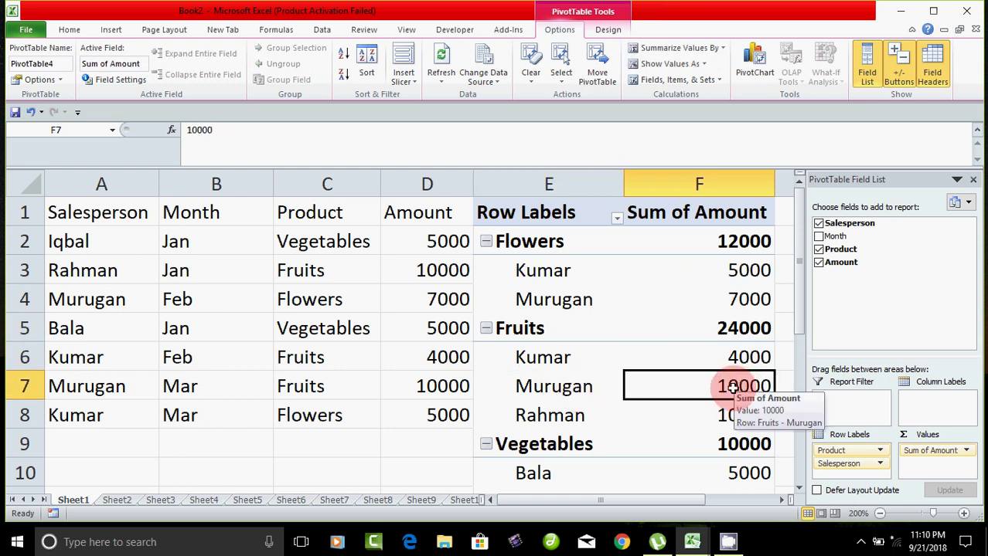
{"action": "left_click", "coordinate": [569, 412]}
{"action": "left_click", "coordinate": [727, 414]}
{"action": "scroll", "coordinate": [696, 410], "scroll_direction": "down", "scroll_amount": 2}
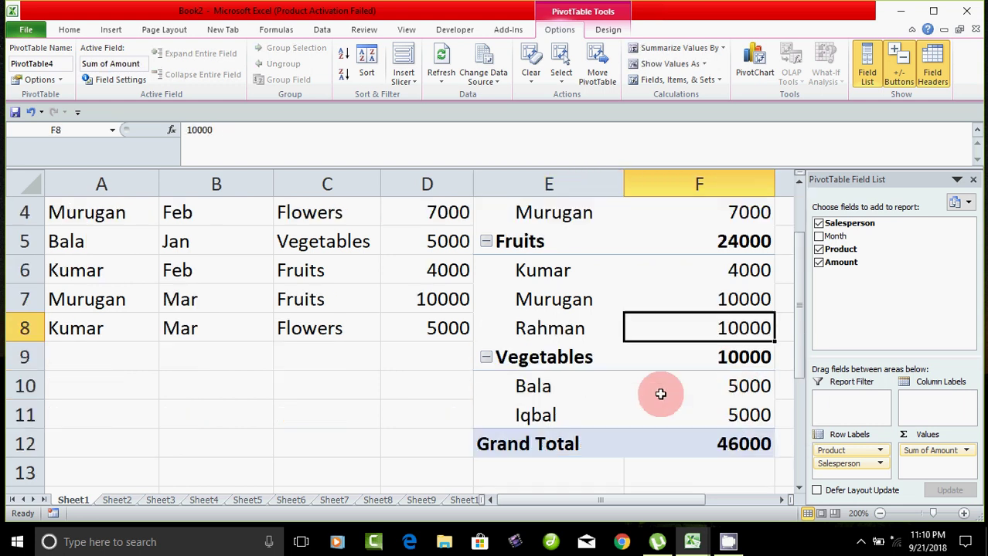
{"action": "left_click", "coordinate": [765, 271]}
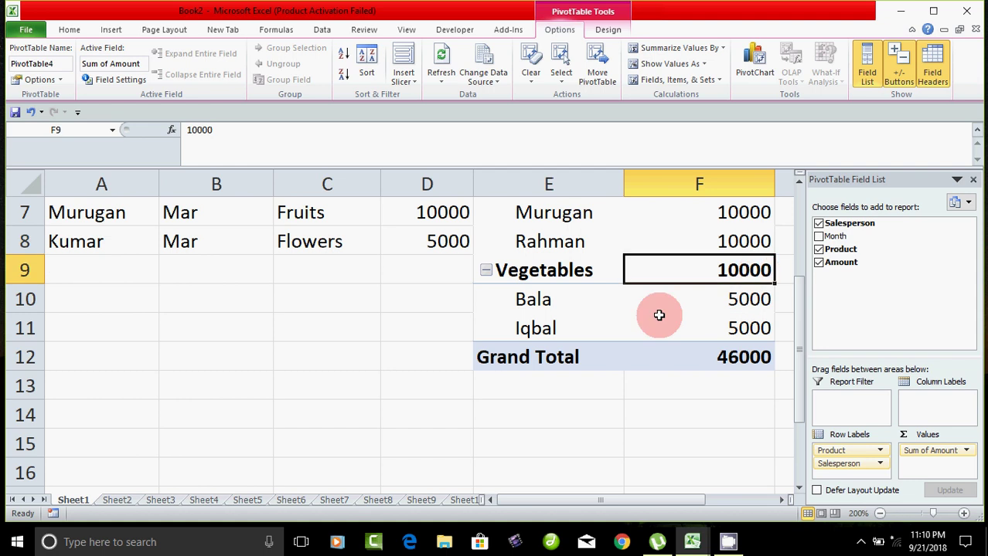
{"action": "left_click", "coordinate": [745, 300]}
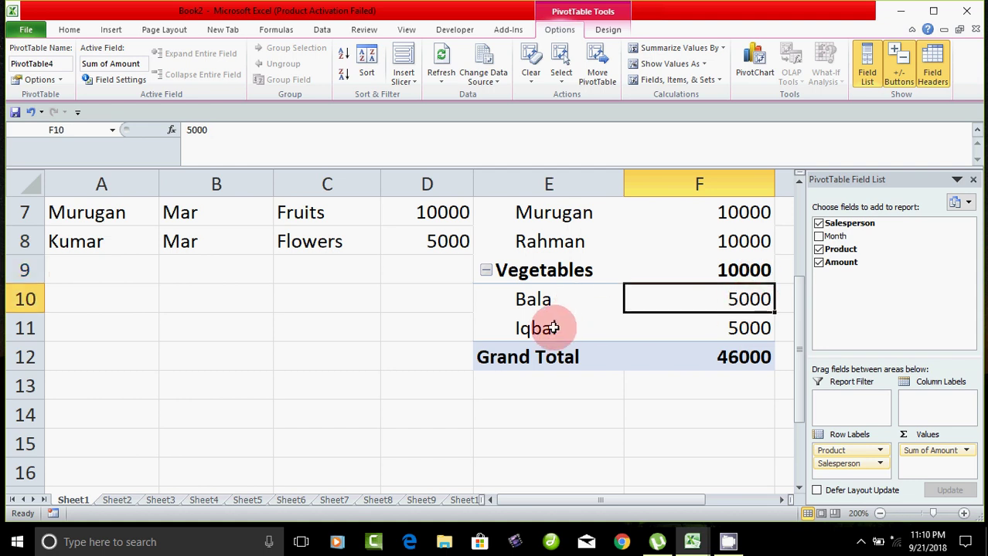
{"action": "left_click", "coordinate": [727, 328]}
{"action": "scroll", "coordinate": [650, 404], "scroll_direction": "up", "scroll_amount": 2}
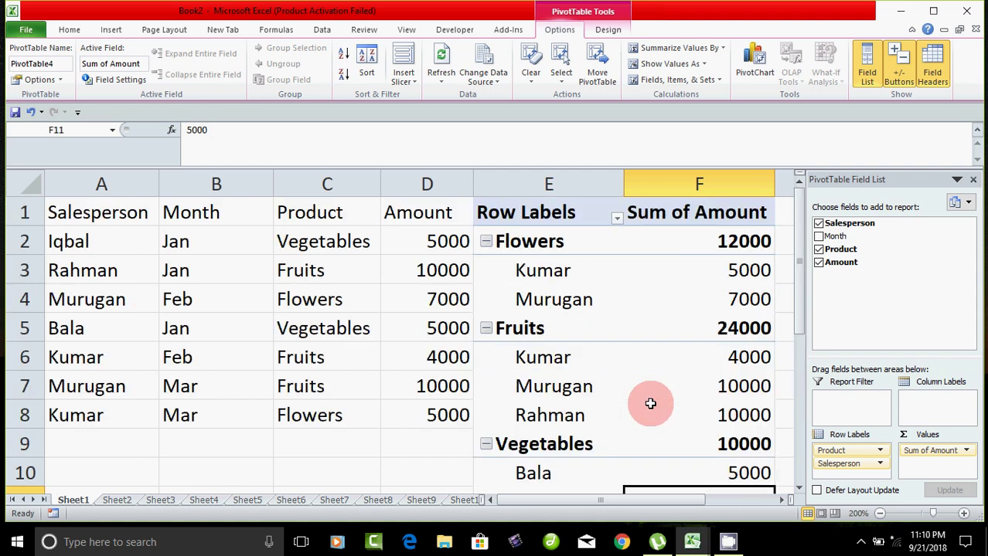